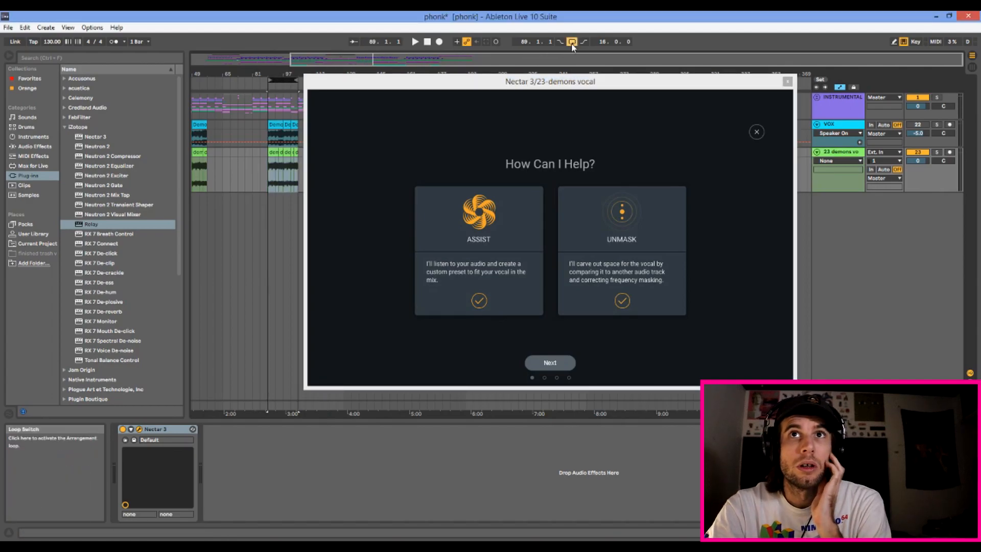
# Step: Run Nectar's Assist and Unmask analysis on the vocal while the song plays, using Relay as the unmask source
pyautogui.moveTo(627, 82); pyautogui.dragTo(774, 45)
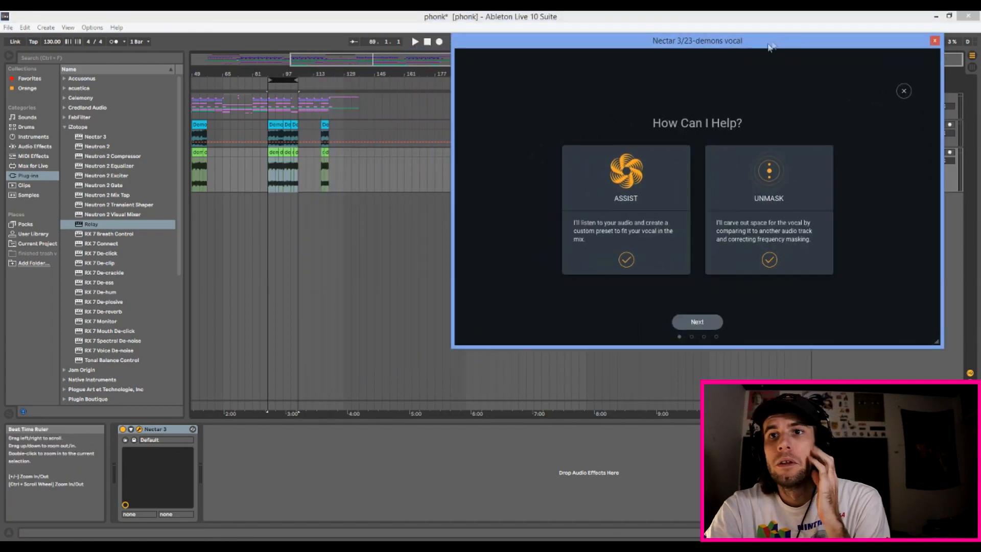
pyautogui.click(696, 323)
pyautogui.click(726, 257)
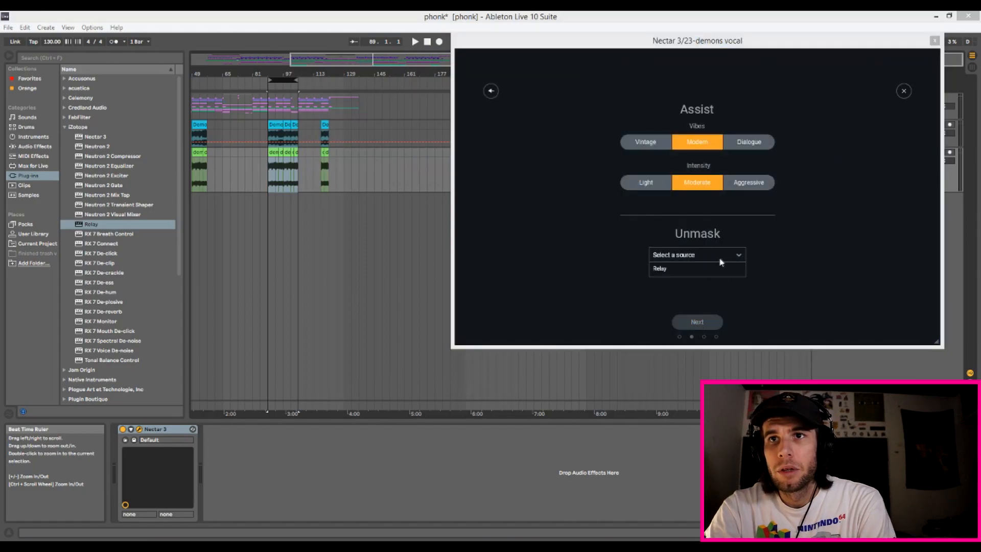
pyautogui.click(704, 270)
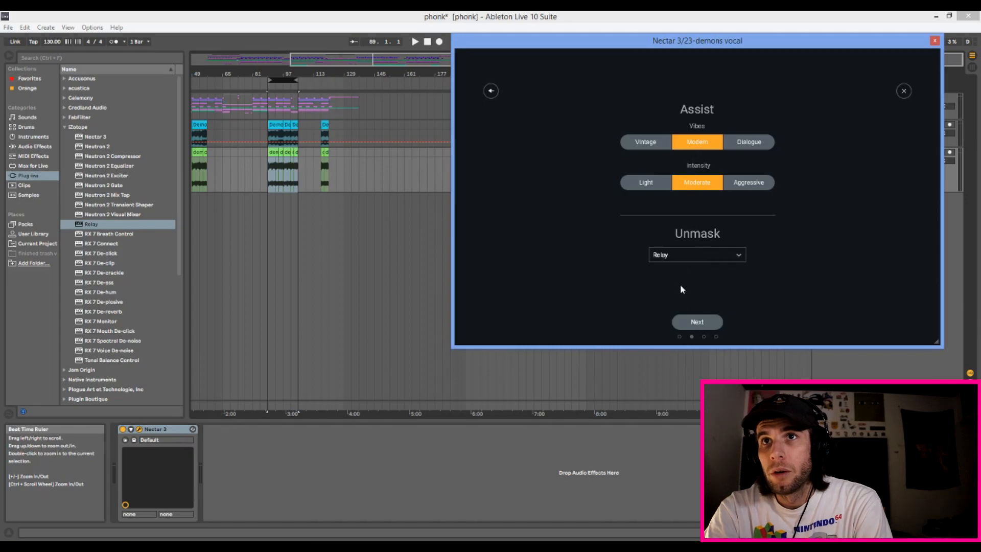
pyautogui.click(694, 323)
pyautogui.press('space')
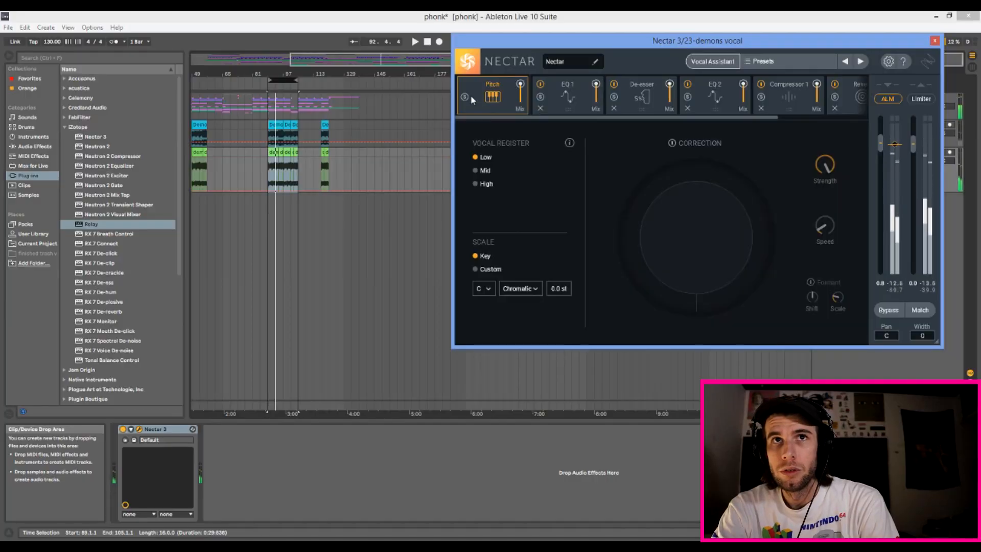
# Step: Turn the Pitch module's mix all the way down in the Nectar chain
pyautogui.press('space')
pyautogui.moveTo(519, 97); pyautogui.dragTo(524, 109)
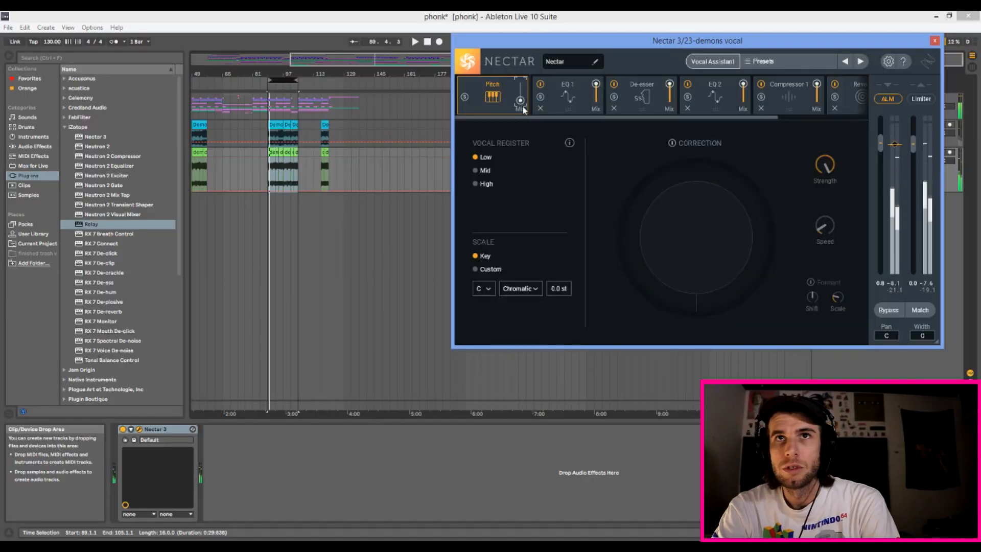
# Step: Examine the generated EQ 1, De-esser, EQ 2, Compressor 1 and Reverb modules, playing the vocal to see their response
pyautogui.click(571, 101)
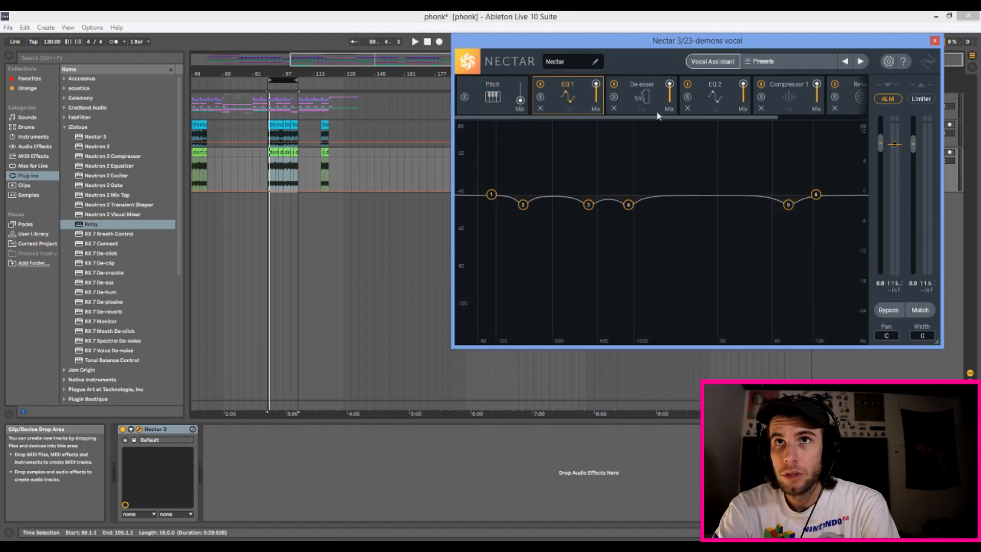
pyautogui.click(642, 106)
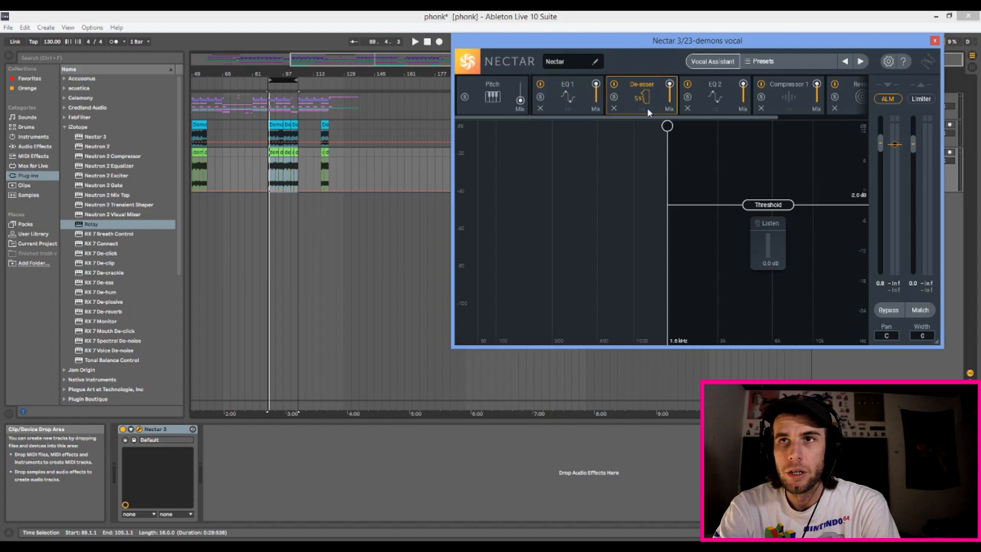
pyautogui.press('space')
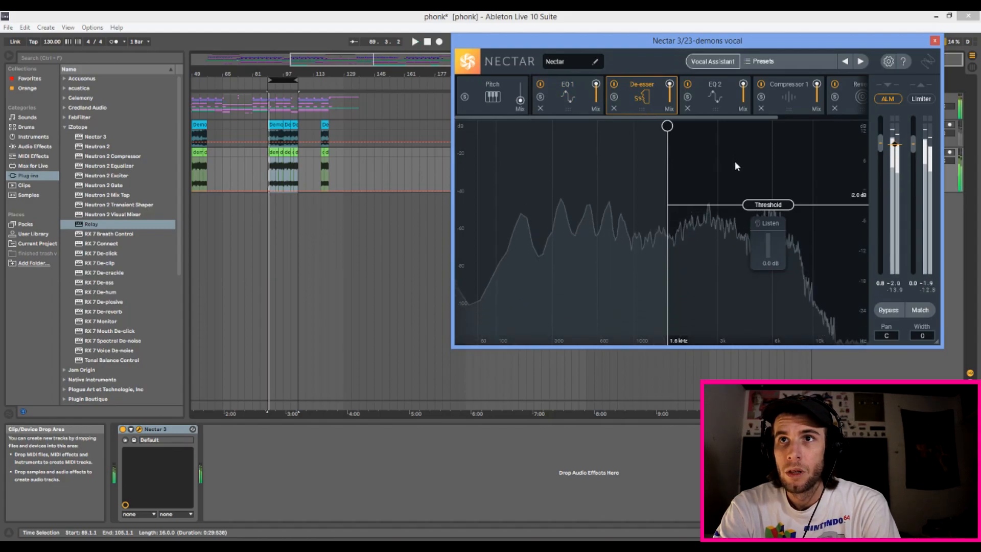
pyautogui.click(772, 224)
pyautogui.click(714, 95)
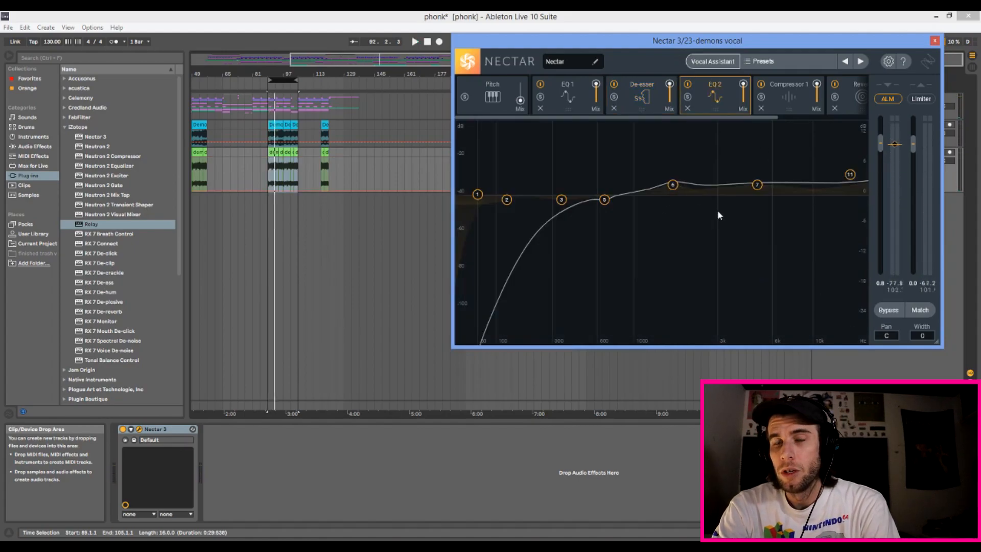
pyautogui.click(783, 96)
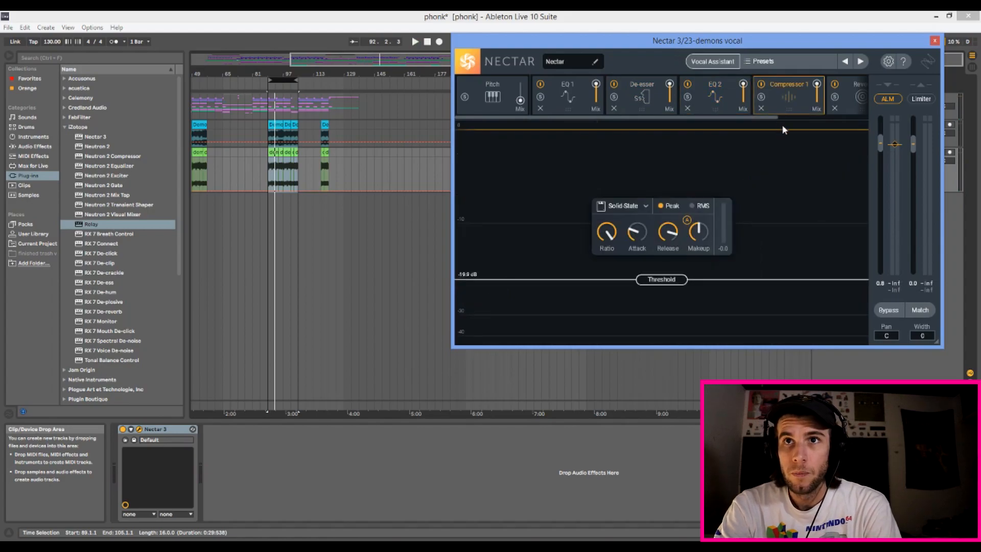
pyautogui.press('space')
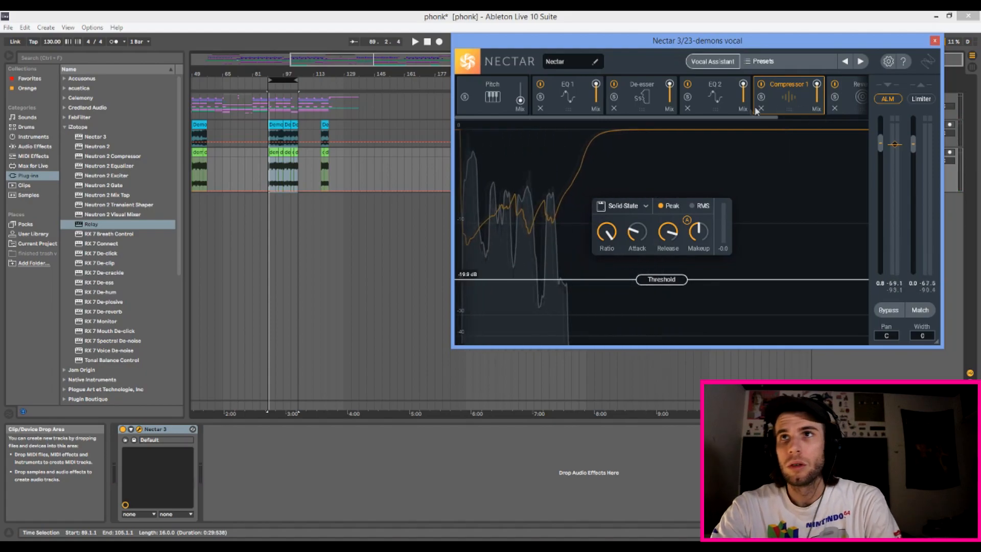
pyautogui.moveTo(772, 118); pyautogui.dragTo(835, 118)
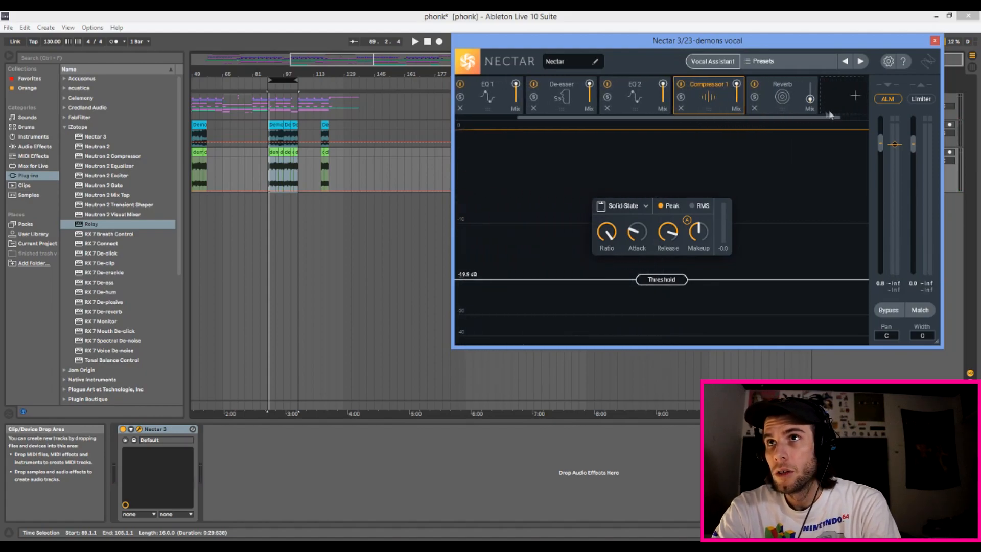
pyautogui.click(799, 106)
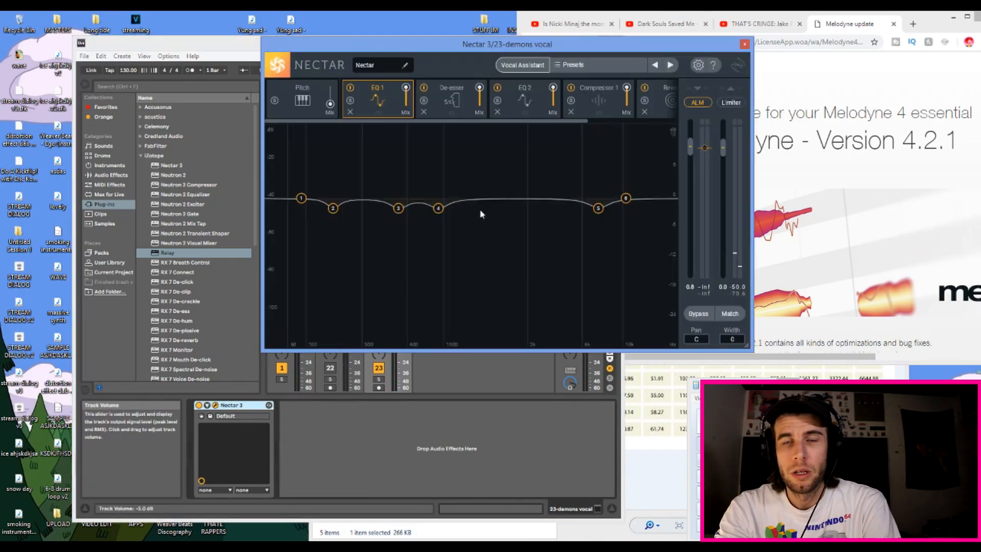
# Step: Audition the song with Nectar's processing applied and inspect its EQ 2 module
pyautogui.moveTo(579, 44); pyautogui.dragTo(636, 142)
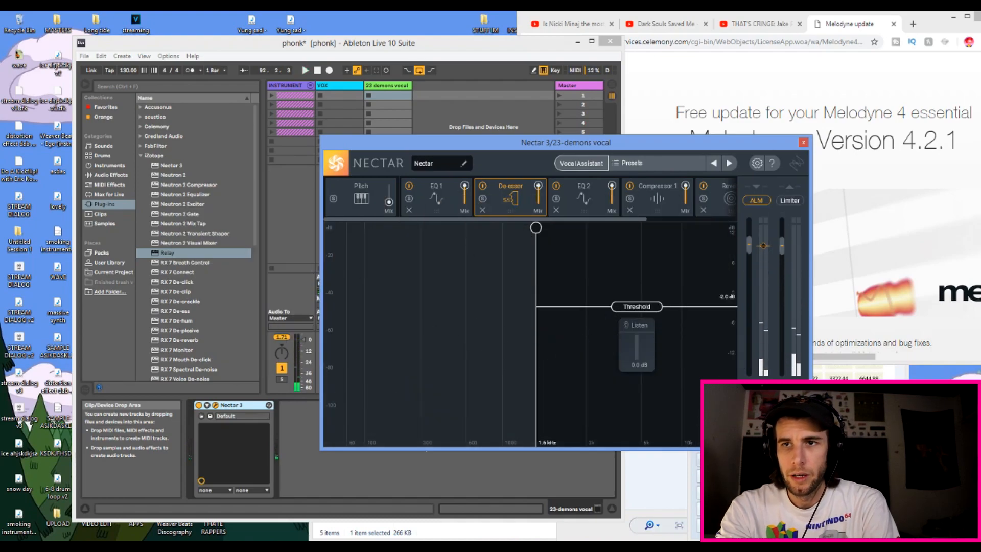
pyautogui.press('space')
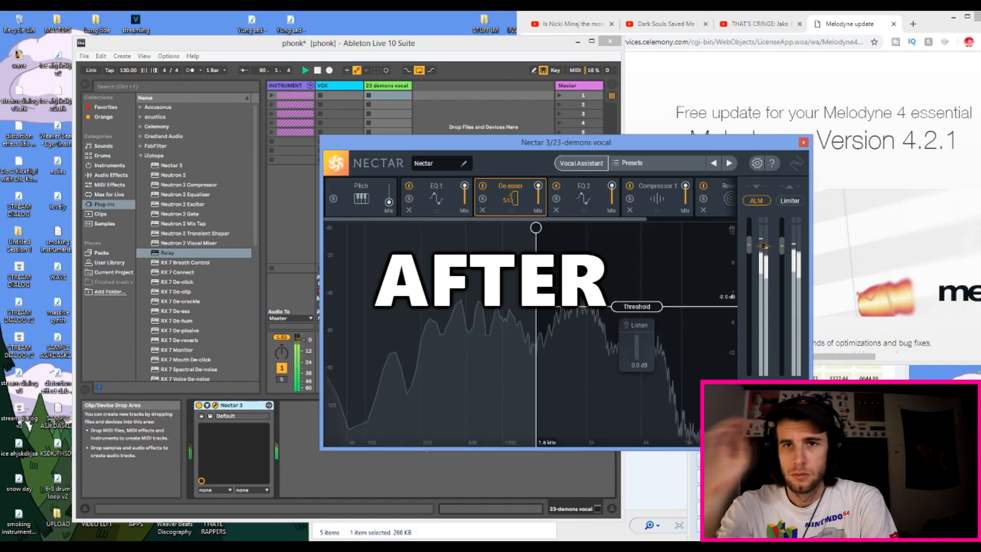
pyautogui.click(584, 199)
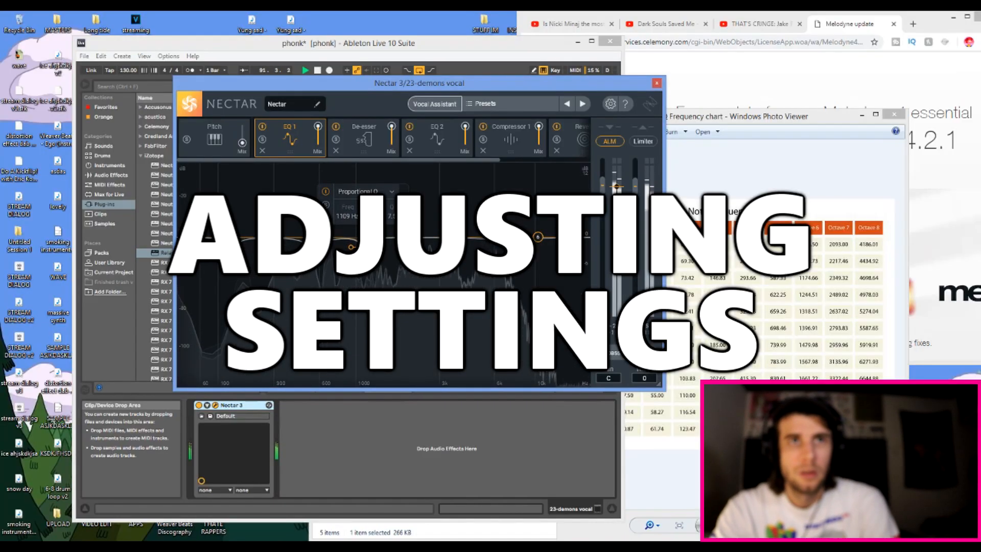
# Step: Reduce the cuts of the three lower EQ 1 bands to -1.0 dB each
pyautogui.moveTo(351, 247); pyautogui.dragTo(351, 241)
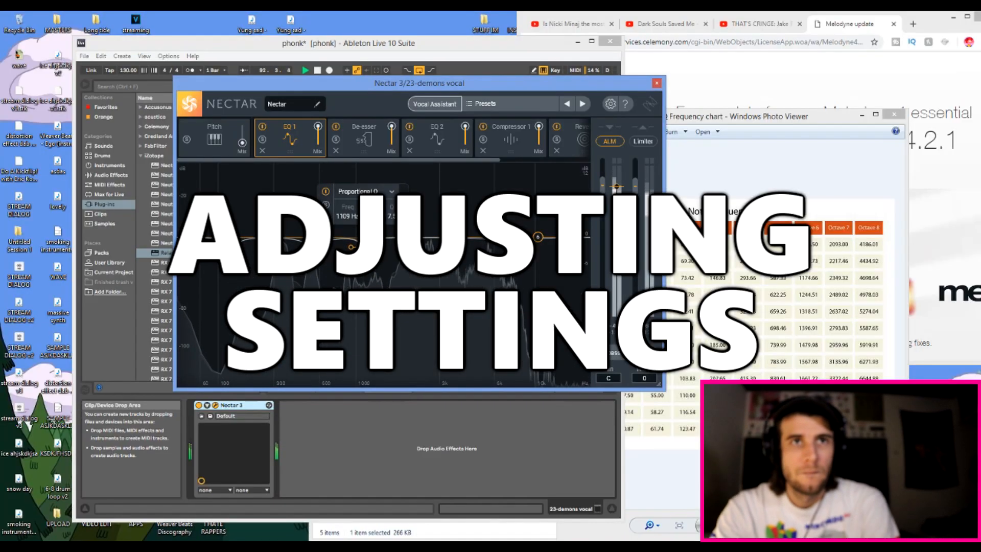
pyautogui.click(313, 242)
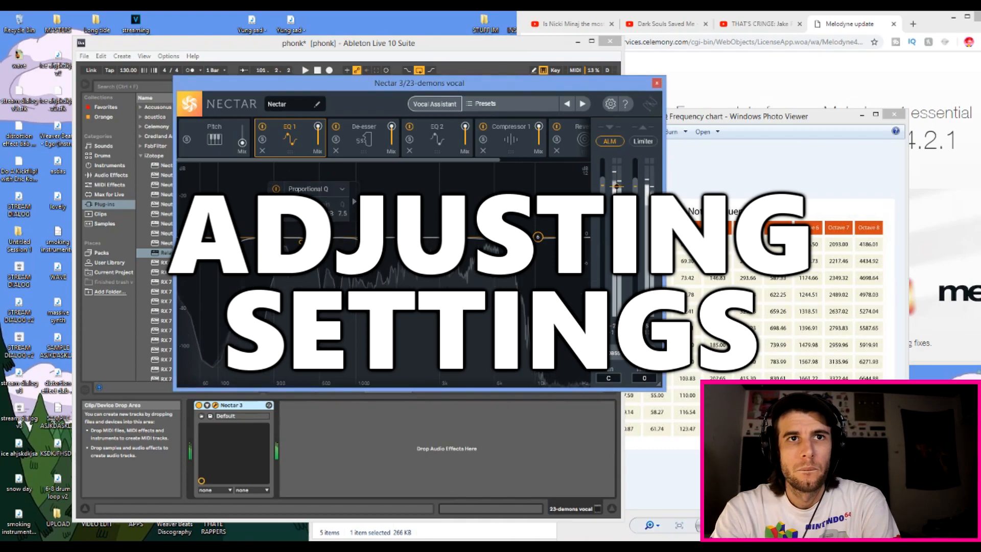
pyautogui.moveTo(313, 241); pyautogui.dragTo(235, 242)
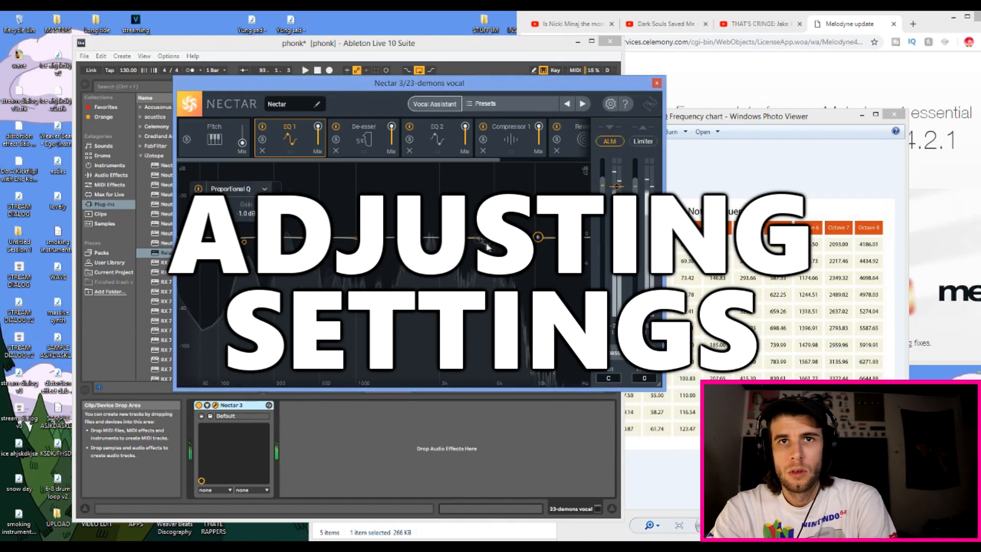
# Step: Consult the note frequency chart and set the frequency of EQ 1 band 5 to 8870 Hz
pyautogui.click(509, 246)
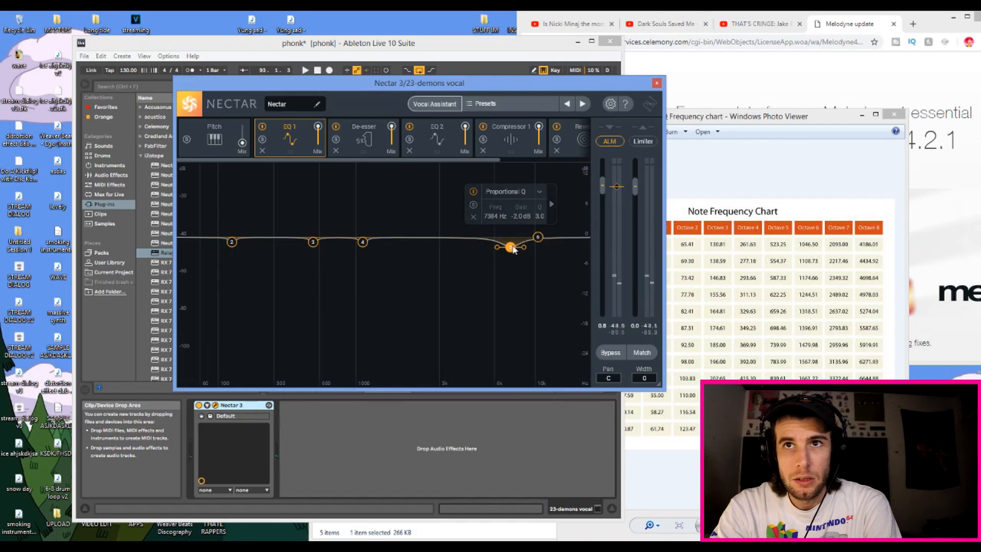
pyautogui.click(746, 279)
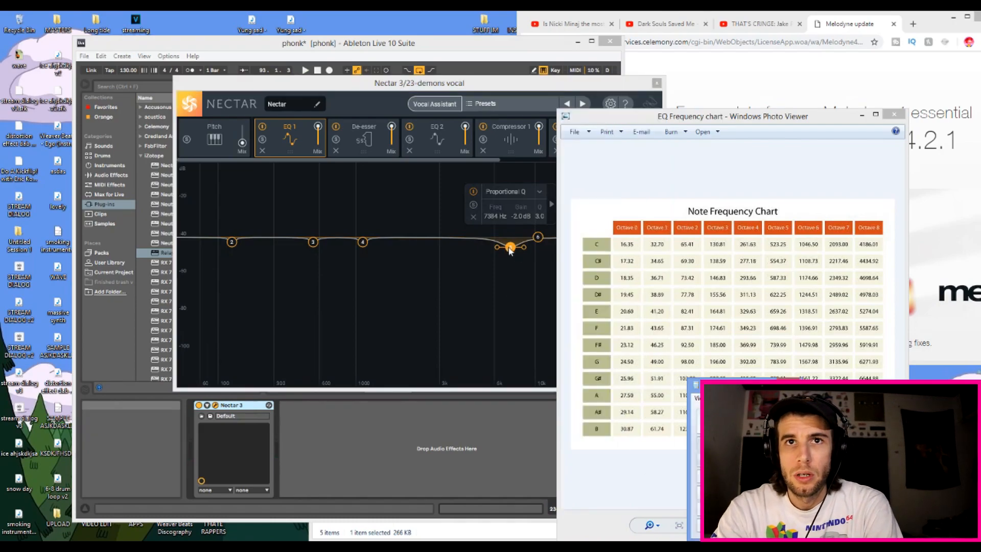
pyautogui.doubleClick(504, 215)
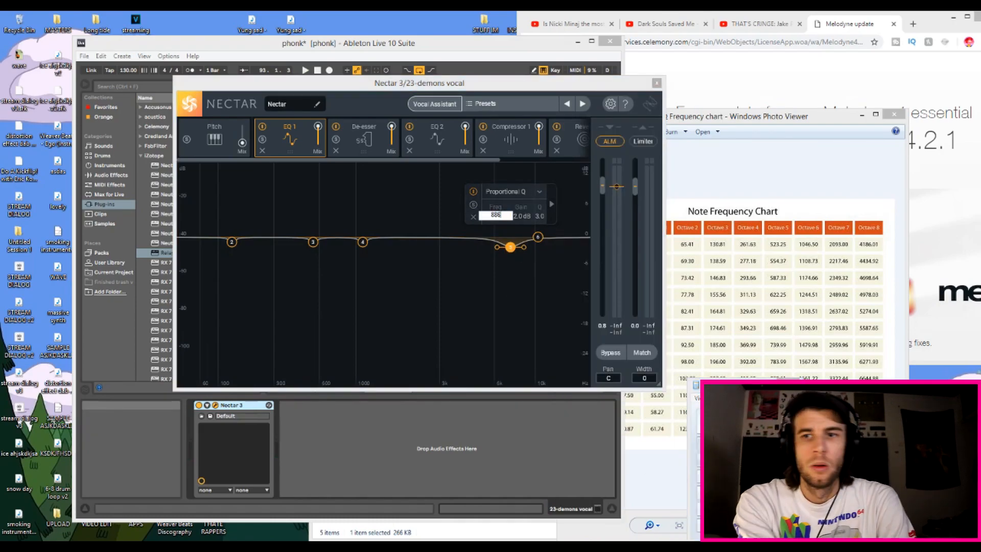
pyautogui.write('8870')
pyautogui.press('Return')
# Step: Remove EQ 1 band 6, then set the 8870 Hz band's gain to -1 dB and narrow its Q during playback
pyautogui.click(537, 237)
pyautogui.press('space')
pyautogui.click(499, 213)
pyautogui.doubleClick(534, 216)
pyautogui.write('-1')
pyautogui.press('Return')
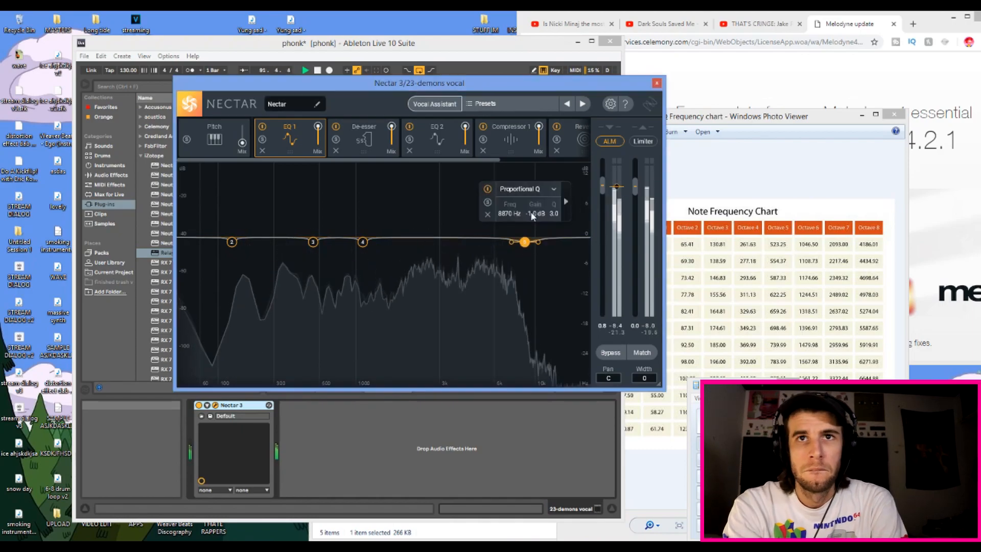
pyautogui.scroll(5, 525, 242)
pyautogui.press('space')
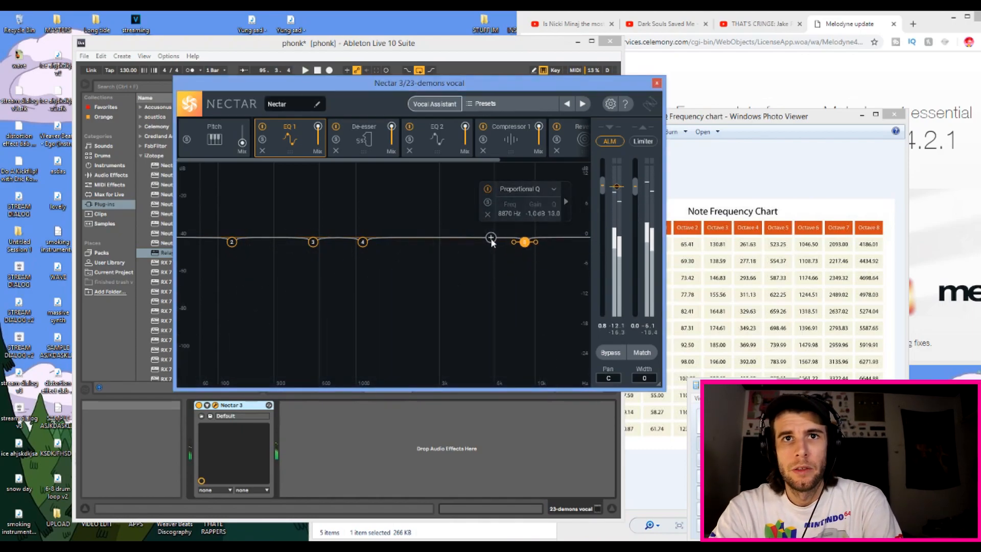
# Step: Add another narrow EQ 1 band just below 6 kHz and bring up the note frequency chart
pyautogui.click(491, 239)
pyautogui.scroll(3, 492, 245)
pyautogui.click(773, 248)
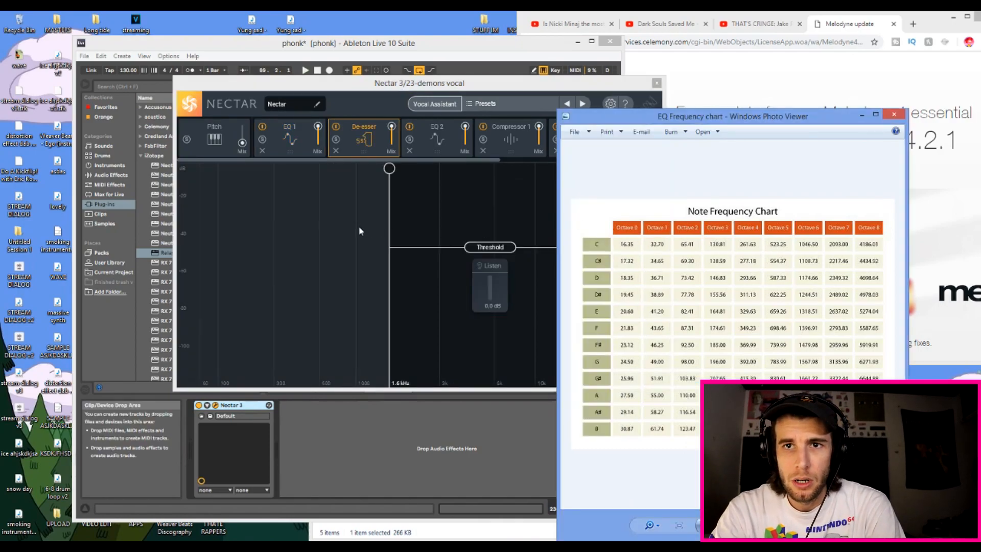
# Step: Open Nectar's EQ 2 module and check its curve with playback
pyautogui.click(470, 132)
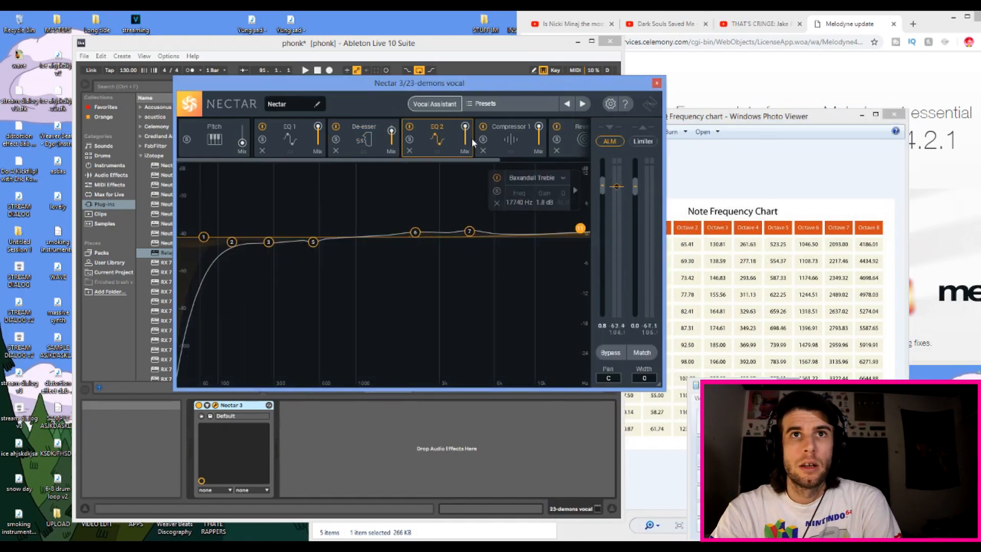
pyautogui.press('space')
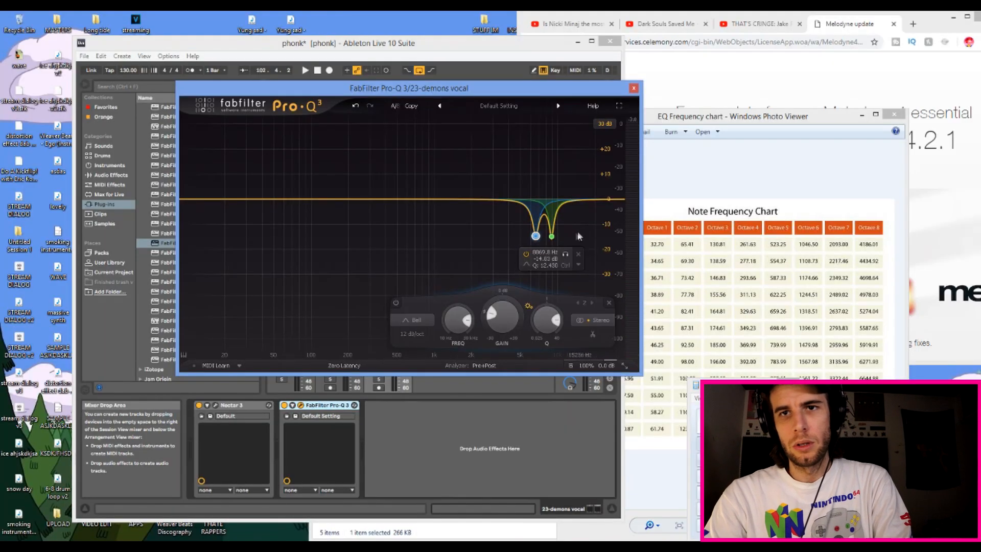
# Step: Solo the 23 demons vocal track and compare its sound with the lower-frequency Pro-Q 3 cut bypassed and enabled
pyautogui.moveTo(532, 83); pyautogui.dragTo(855, 69)
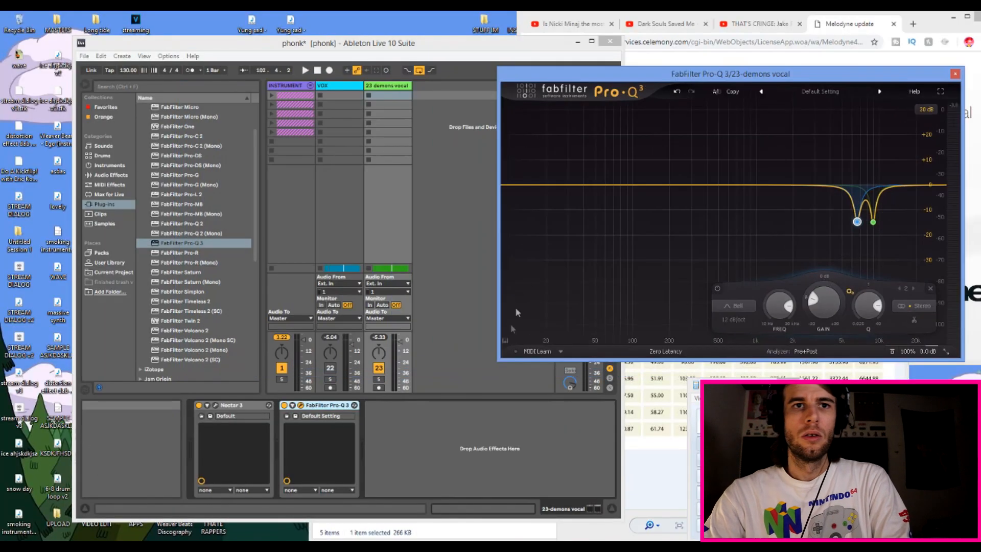
pyautogui.click(379, 378)
pyautogui.press('space')
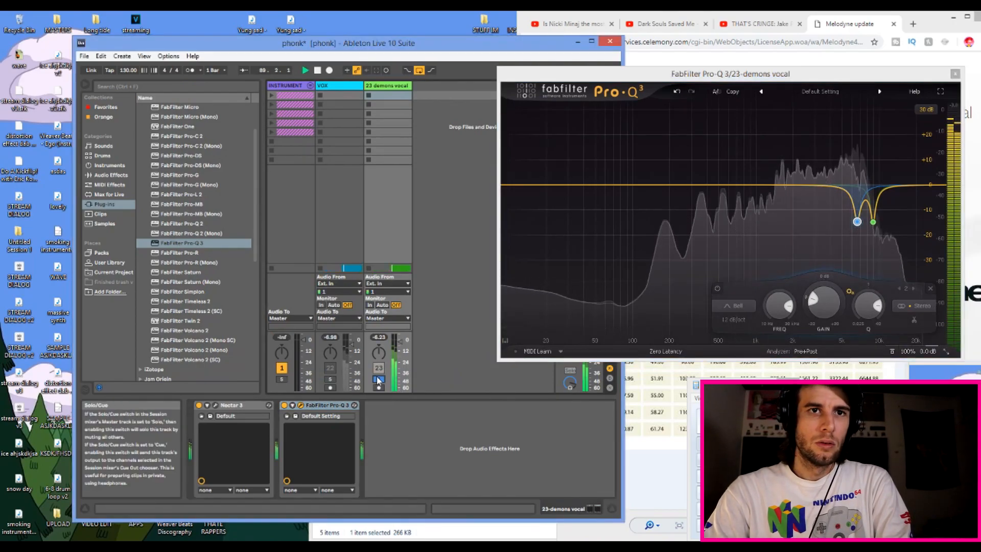
pyautogui.click(717, 289)
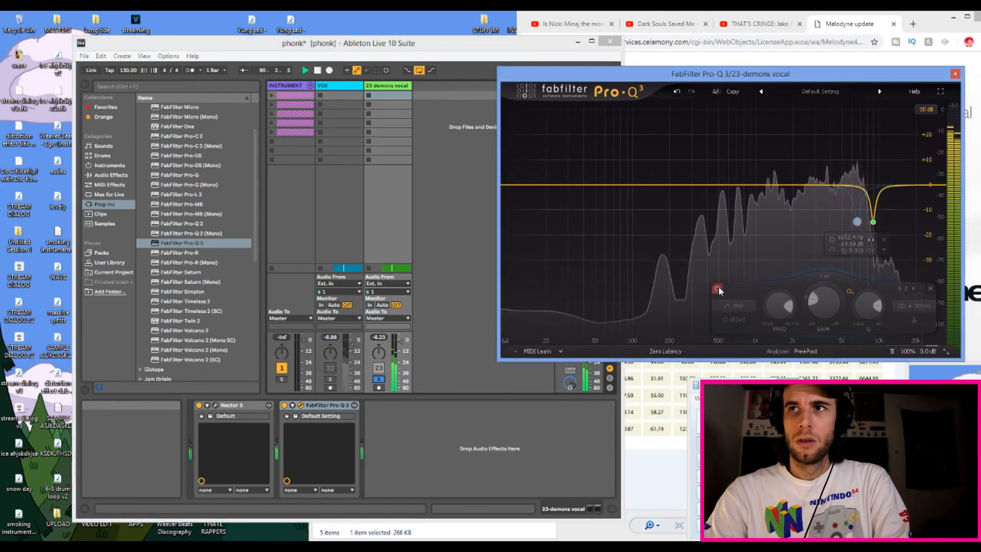
pyautogui.click(718, 290)
pyautogui.press('space')
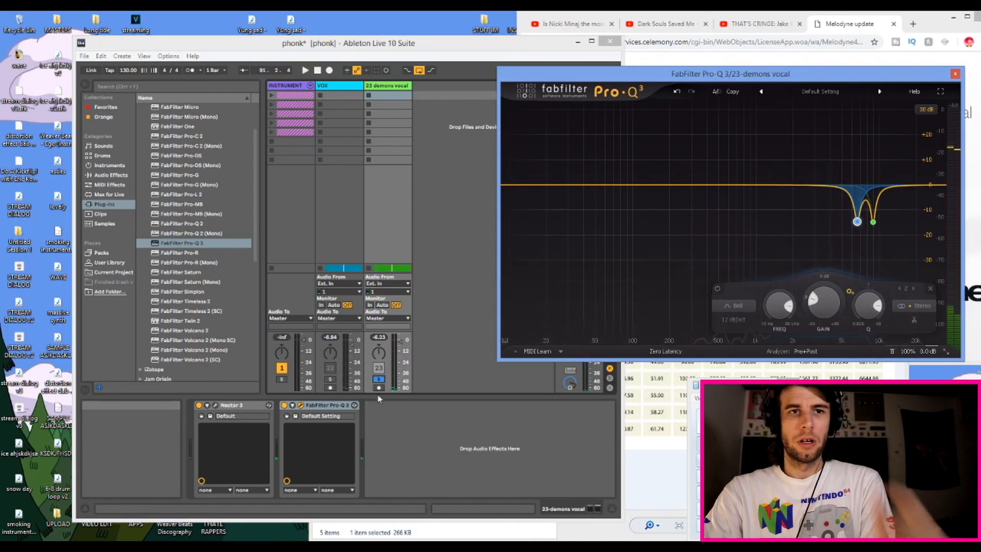
pyautogui.click(367, 378)
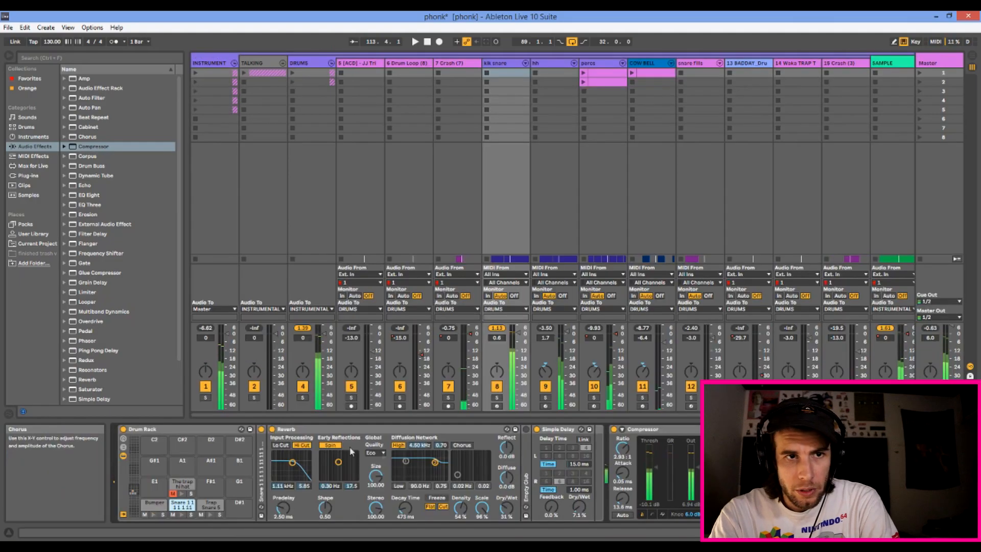
# Step: Unfold the snare's sampler in the kik snare drum rack and raise its volume slightly
pyautogui.doubleClick(259, 447)
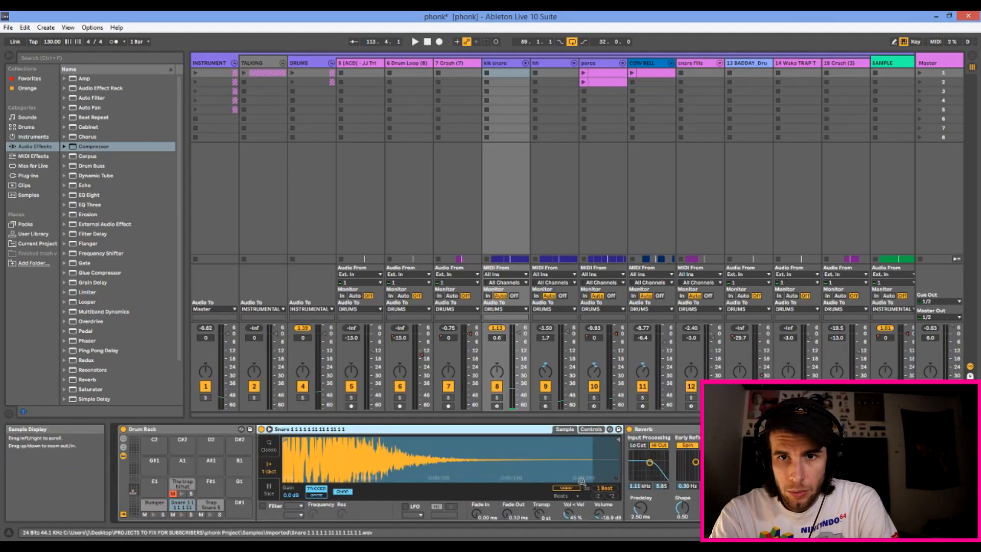
pyautogui.moveTo(598, 514); pyautogui.dragTo(598, 511)
pyautogui.press('space')
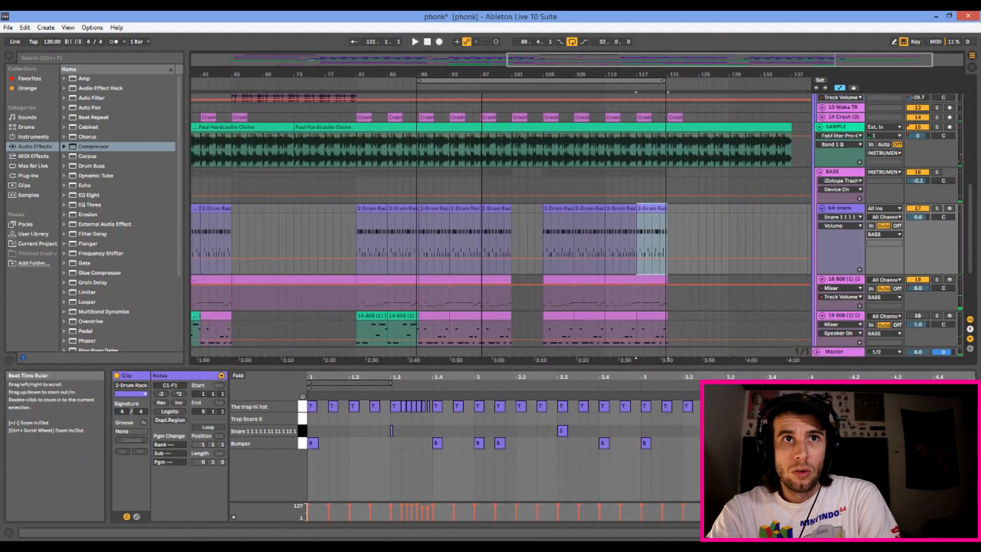
# Step: Replace the first kik snare section, starting at bar 25, with repeated copies of the four-bar 2-Drum Rack clip
pyautogui.moveTo(481, 75); pyautogui.dragTo(482, 53)
pyautogui.moveTo(295, 231); pyautogui.dragTo(311, 224)
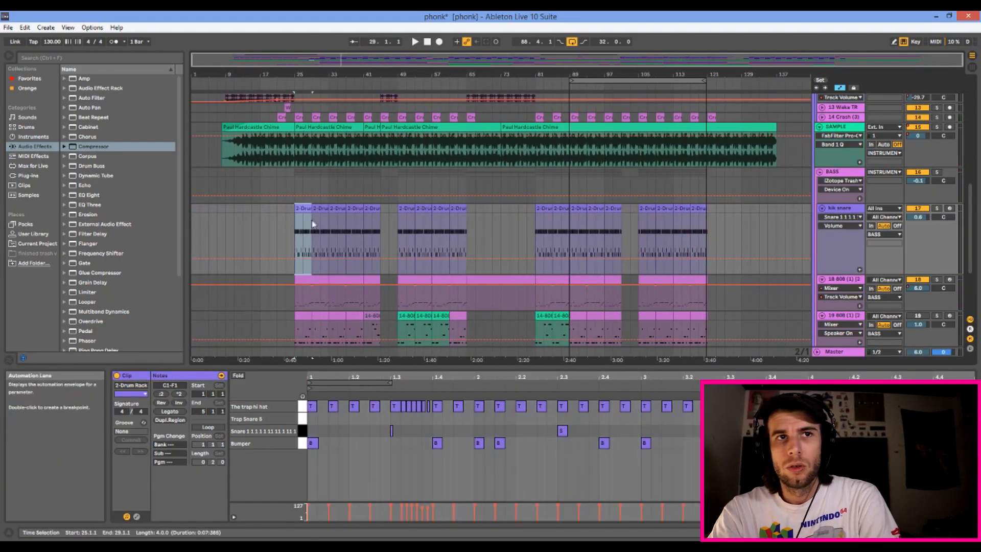
pyautogui.hotkey('ctrl', 'v')
pyautogui.hotkey('ctrl', 'v')
pyautogui.hotkey('ctrl', 'v')
pyautogui.hotkey('ctrl', 'v')
# Step: Replace the second kik snare section, starting at bar 49, with four copies of the copied drum clip
pyautogui.click(407, 207)
pyautogui.hotkey('ctrl', 'v')
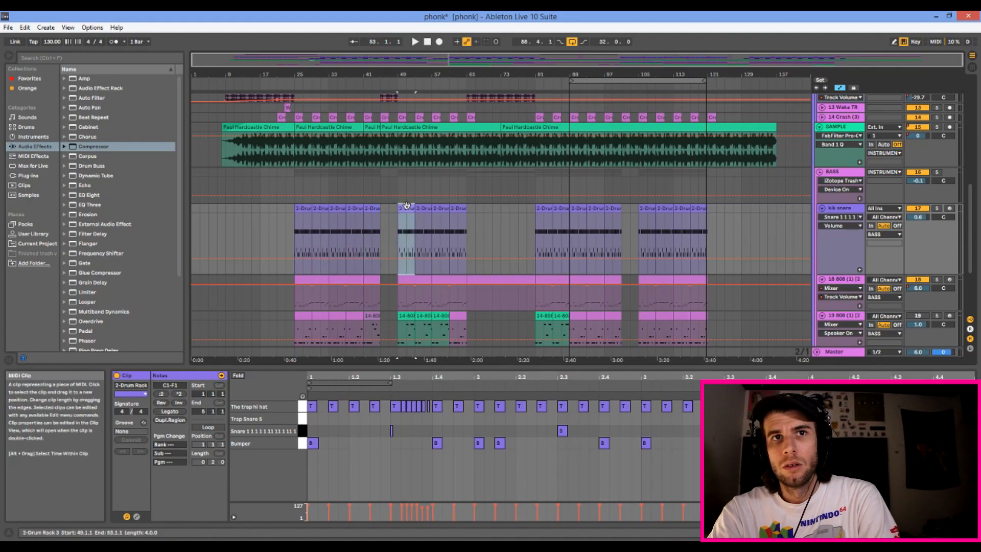
pyautogui.hotkey('ctrl', 'v')
pyautogui.hotkey('ctrl', 'v')
pyautogui.hotkey('ctrl', 'v')
# Step: Replace the third kik snare section, from bar 81 to bar 101, with five copies of the copied drum clip
pyautogui.click(539, 209)
pyautogui.hotkey('ctrl', 'v')
pyautogui.hotkey('ctrl', 'v')
pyautogui.hotkey('ctrl', 'v')
pyautogui.hotkey('ctrl', 'v')
pyautogui.hotkey('ctrl', 'v')
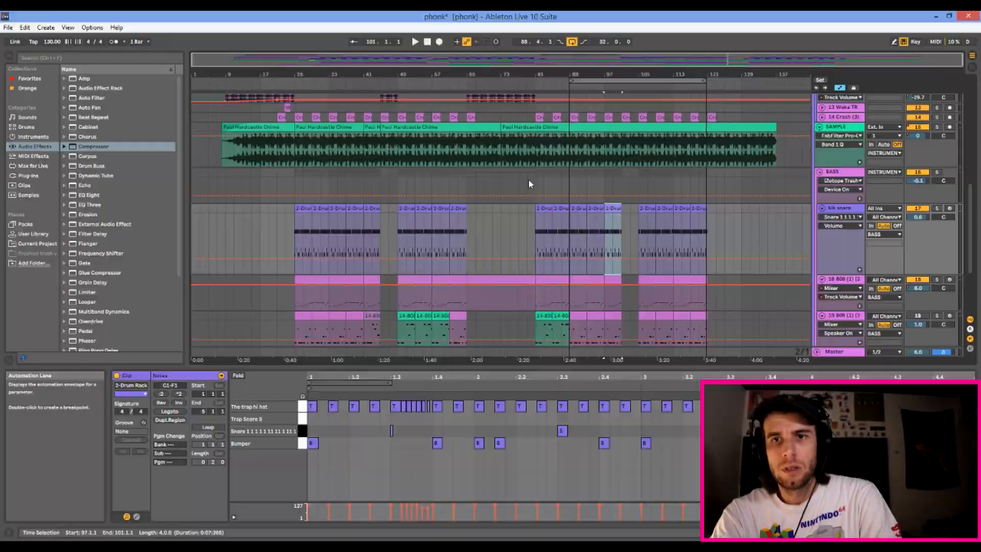